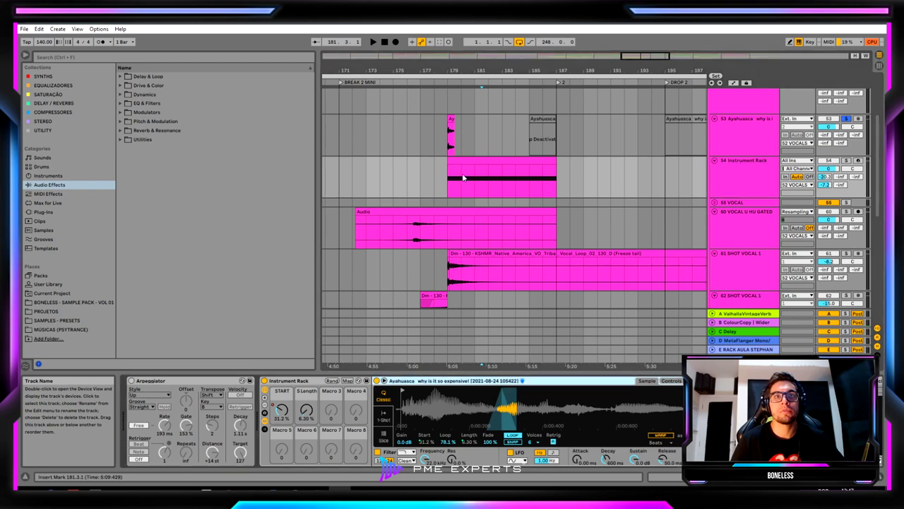
- Insert a new MIDI track beside the Ayahuasca vocal track and the existing Instrument Rack track
left_click(485, 160)
left_click(753, 144)
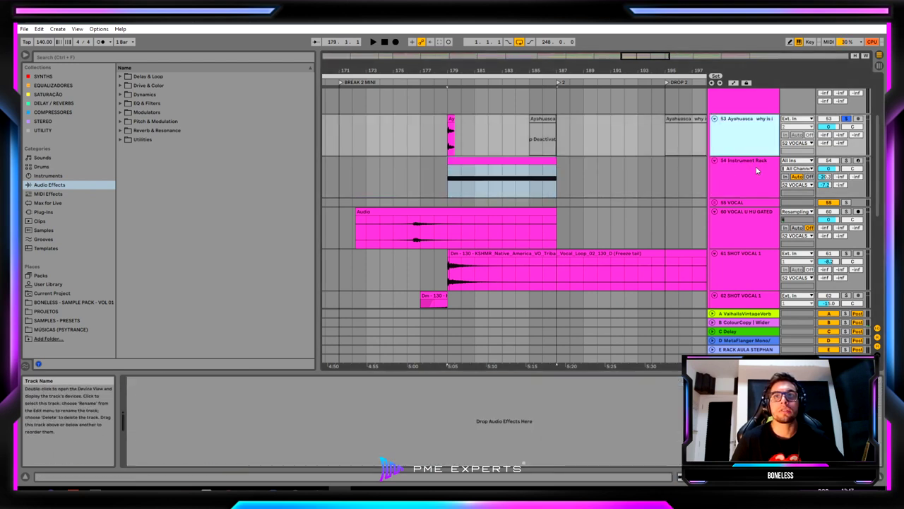
left_click(742, 177)
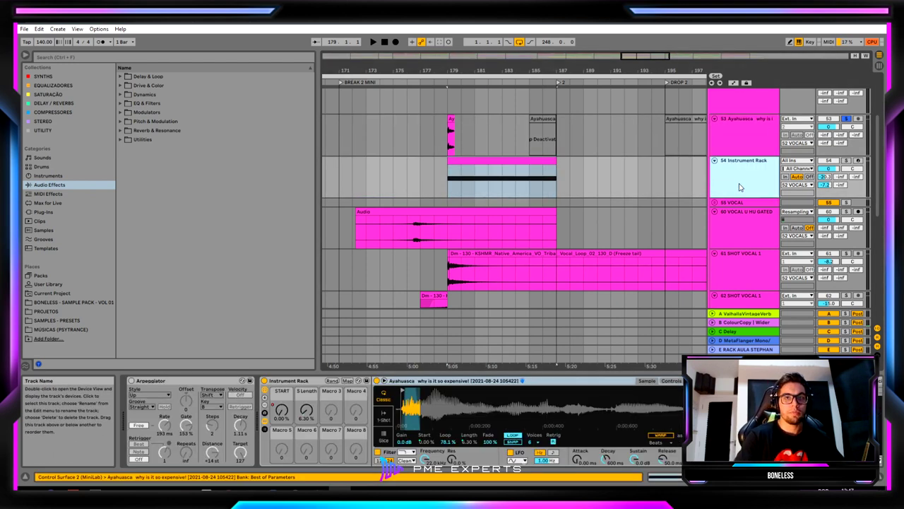
key("ctrl+shift+t")
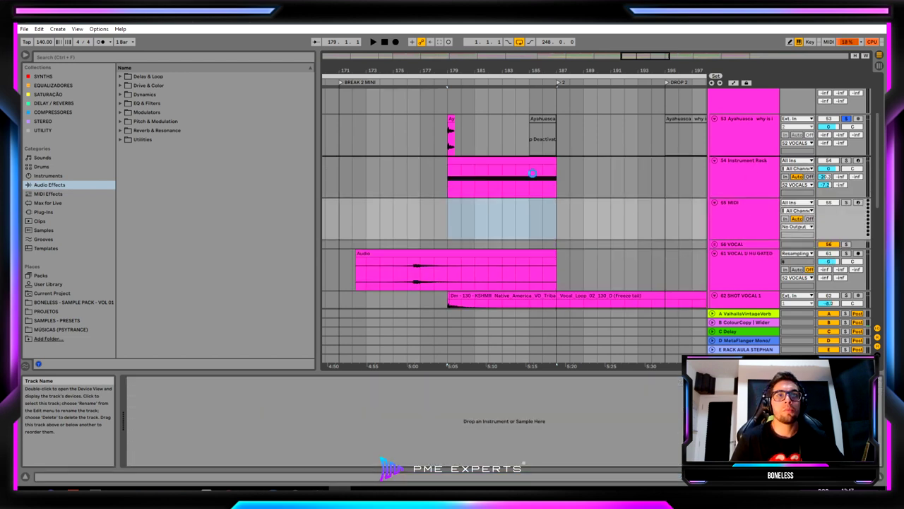
- Load the short Ayahuasca vocal clip at bar 179 into the new MIDI track as a Simpler sample
left_click(451, 120)
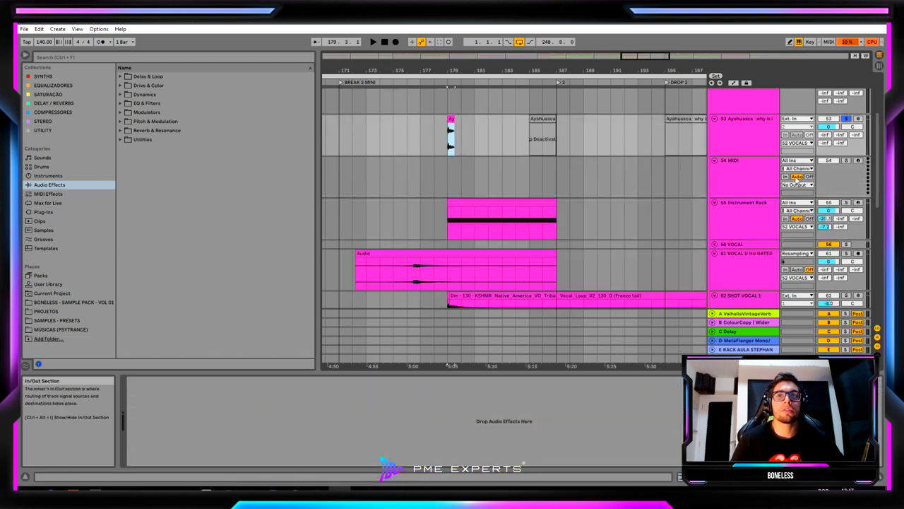
left_click(757, 178)
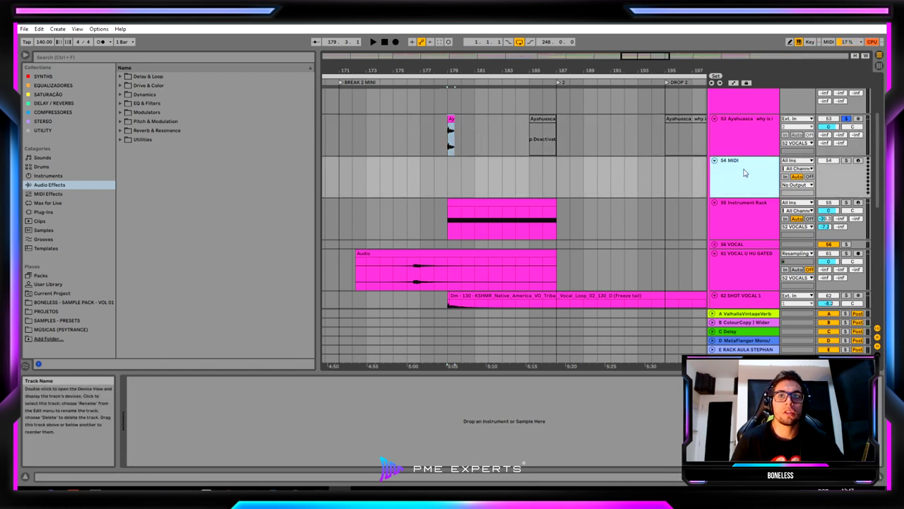
left_click_drag(451, 119, 512, 428)
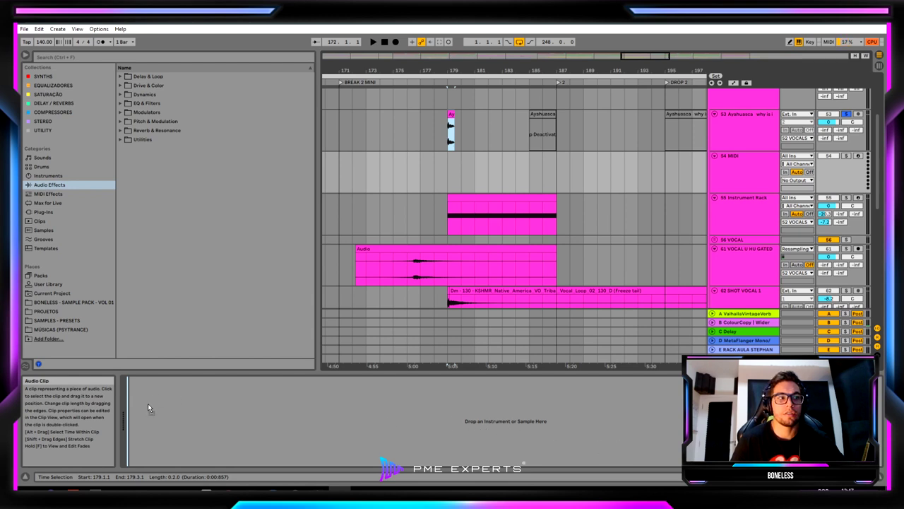
left_click_drag(152, 416, 167, 418)
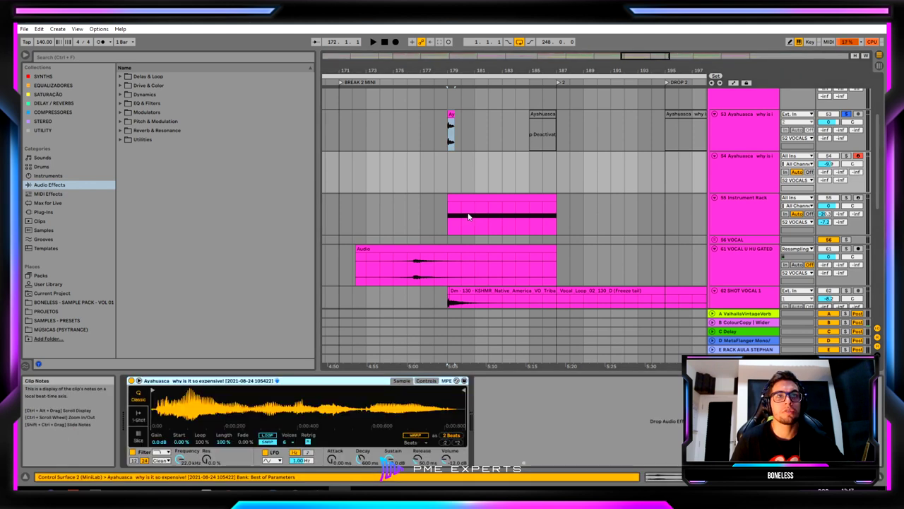
- Create a MIDI clip from bar 179 to bar 187 on the Simpler track and fill it with one sustained C3 note
left_click_drag(469, 70, 468, 99)
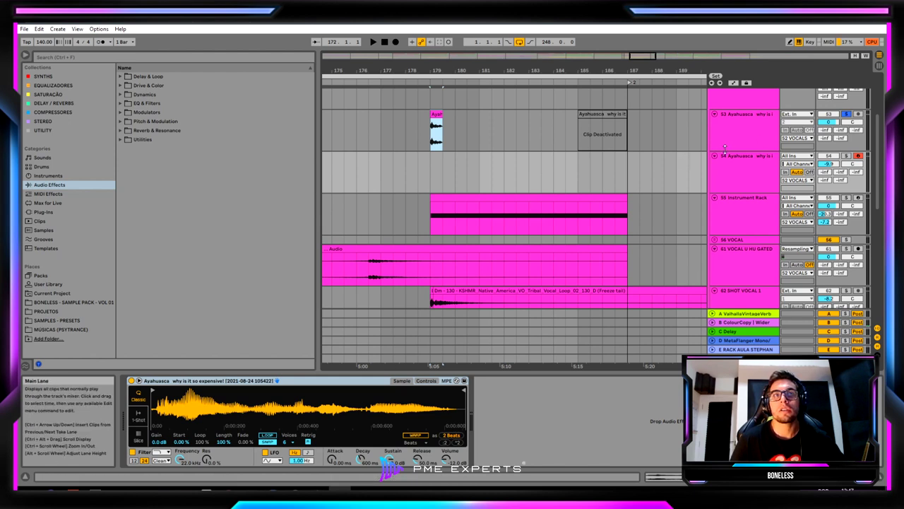
left_click(748, 159)
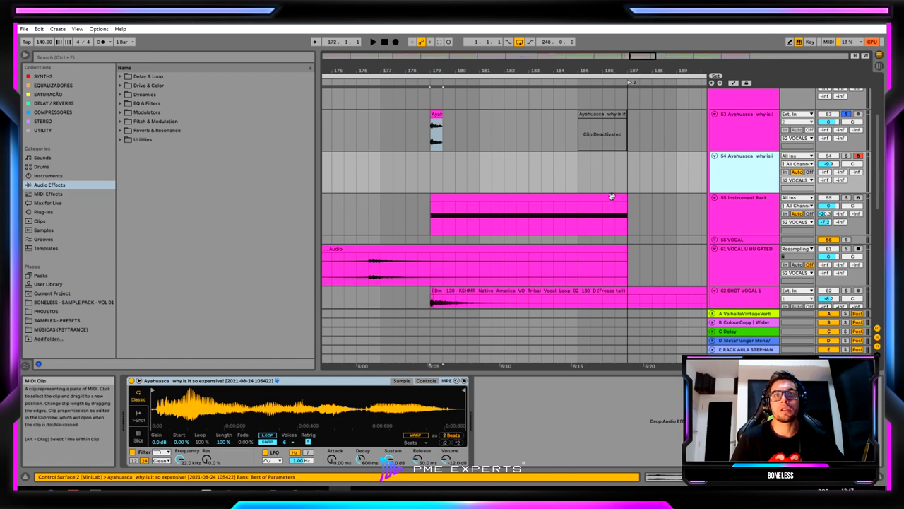
left_click_drag(627, 172, 434, 177)
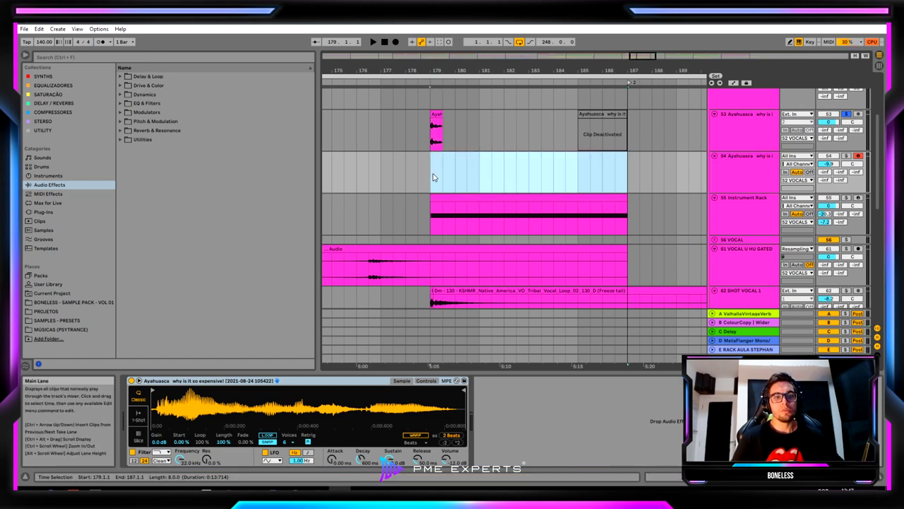
key("ctrl+shift+m")
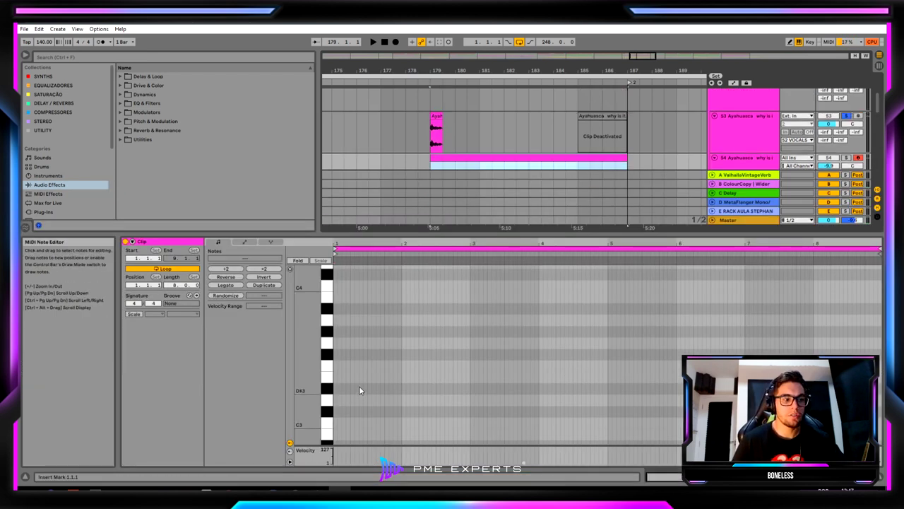
left_click(336, 424)
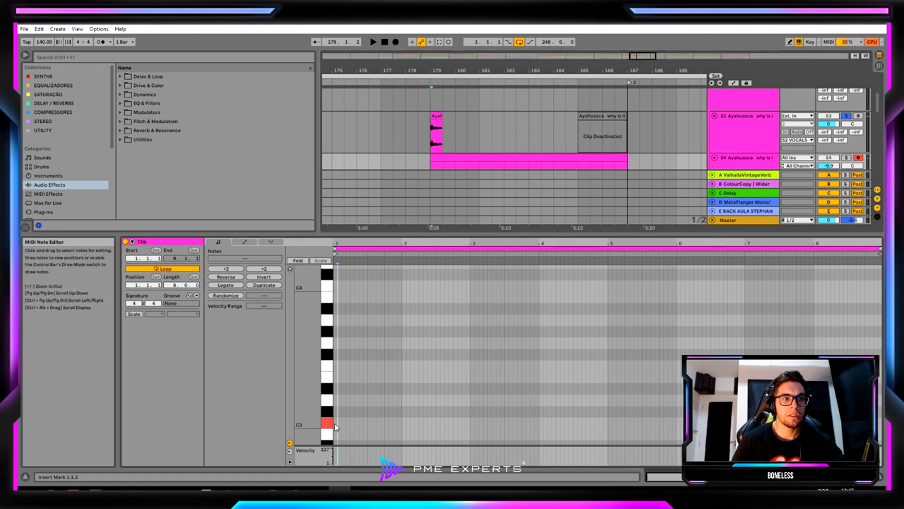
left_click_drag(335, 427, 834, 423)
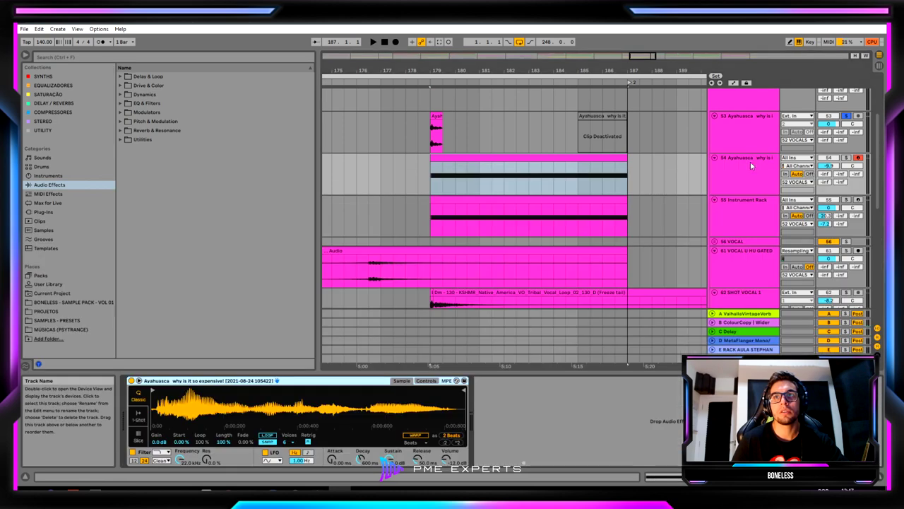
- Play the original Ayahuasca vocal clip from bar 179 on its soloed audio track
scroll(750, 161, "up", 3)
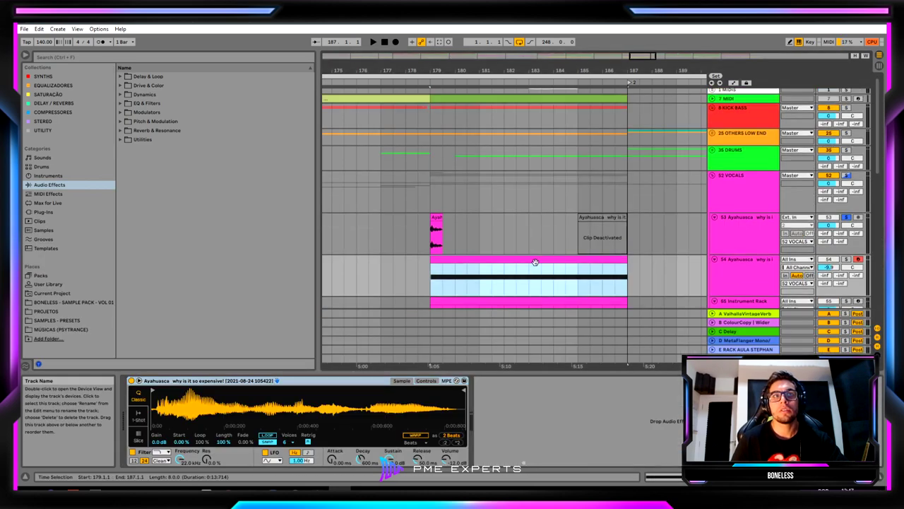
left_click(847, 217)
left_click(847, 217)
left_click(437, 218)
key("space")
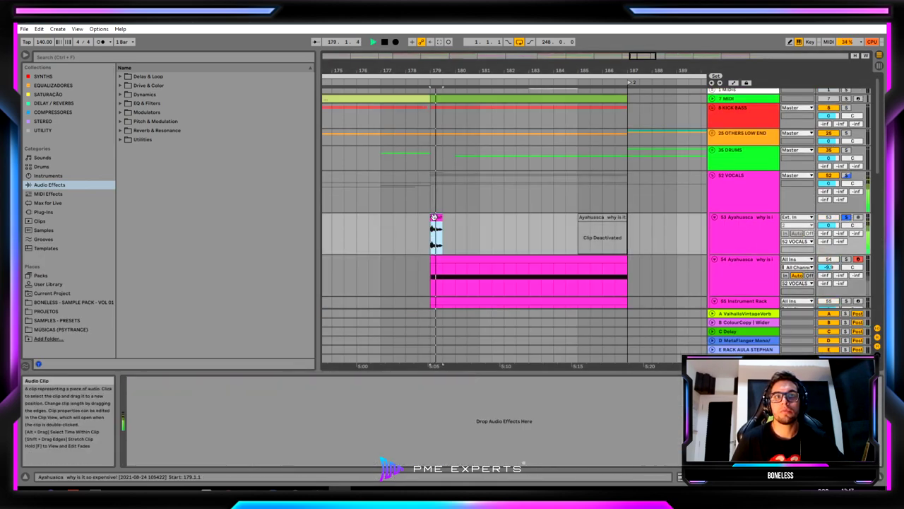
key("Tab")
key("Tab")
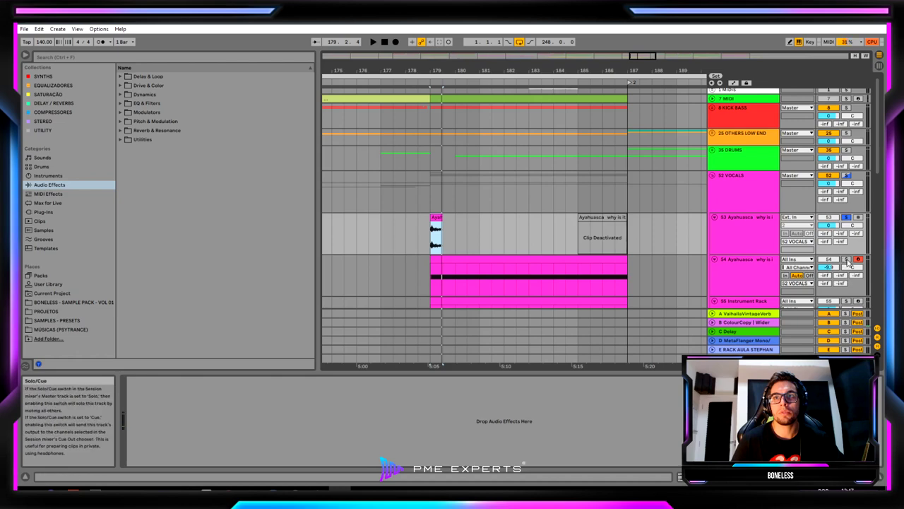
- Solo the Simpler track instead of the audio track and set Simpler's Volume to -1.14 dB while auditioning the MIDI clip
left_click(530, 263)
key("Tab")
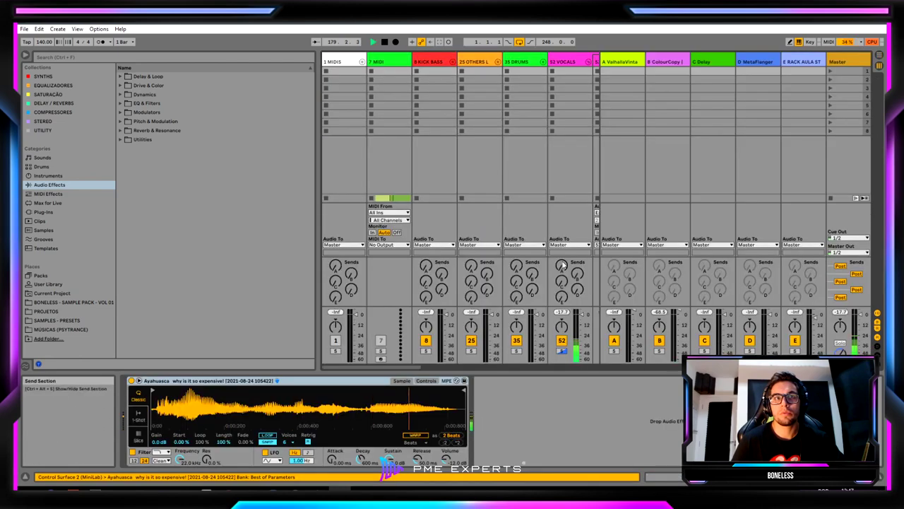
key("Tab")
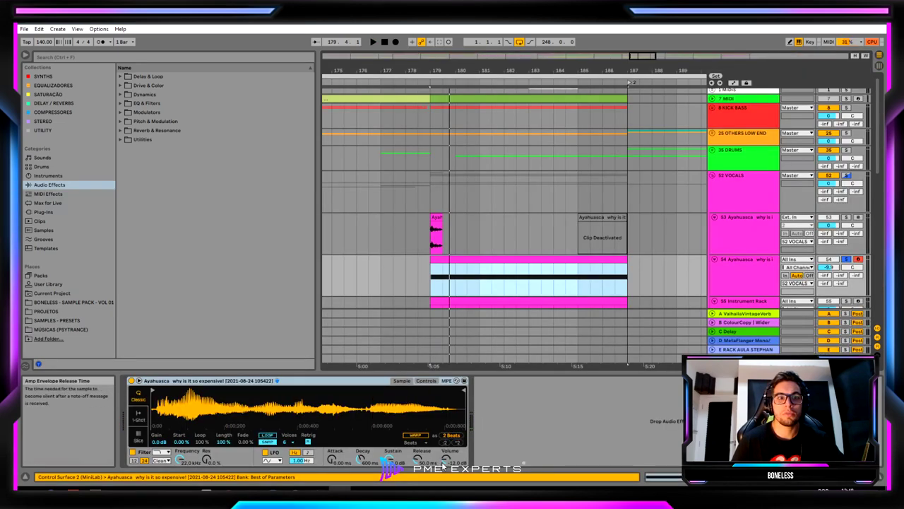
key("space")
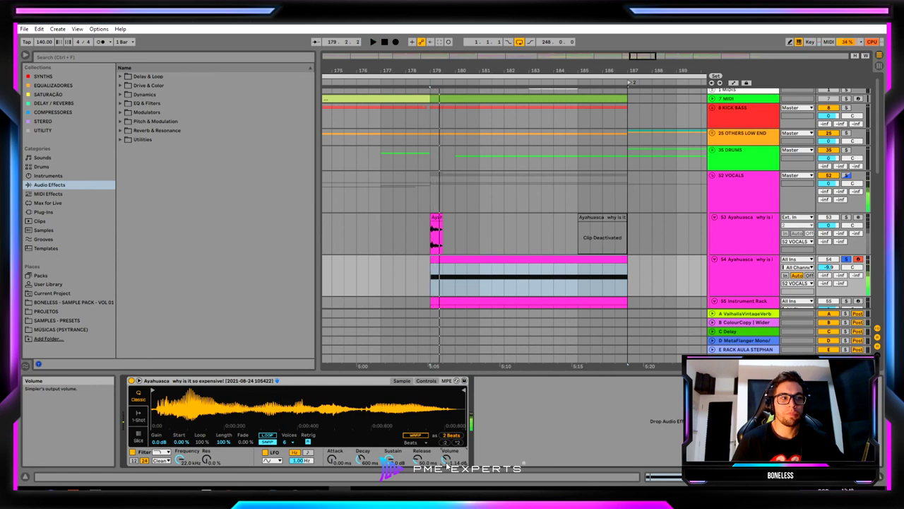
- Group Simpler into an Instrument Rack and show the rack's macro controls
left_click(749, 285)
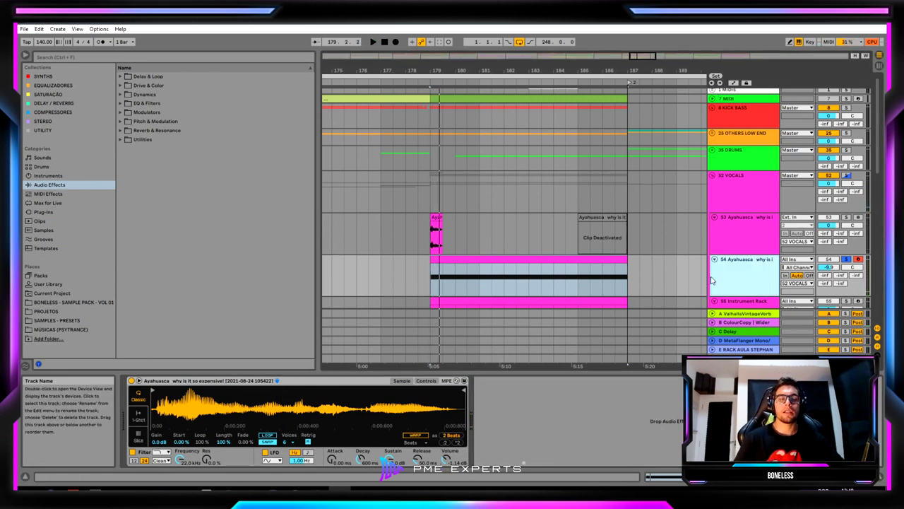
left_click(325, 380)
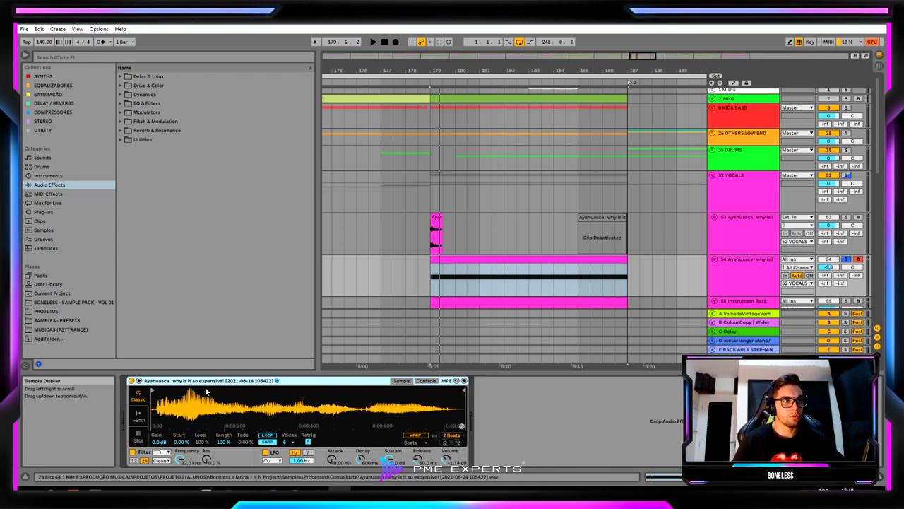
key("ctrl+g")
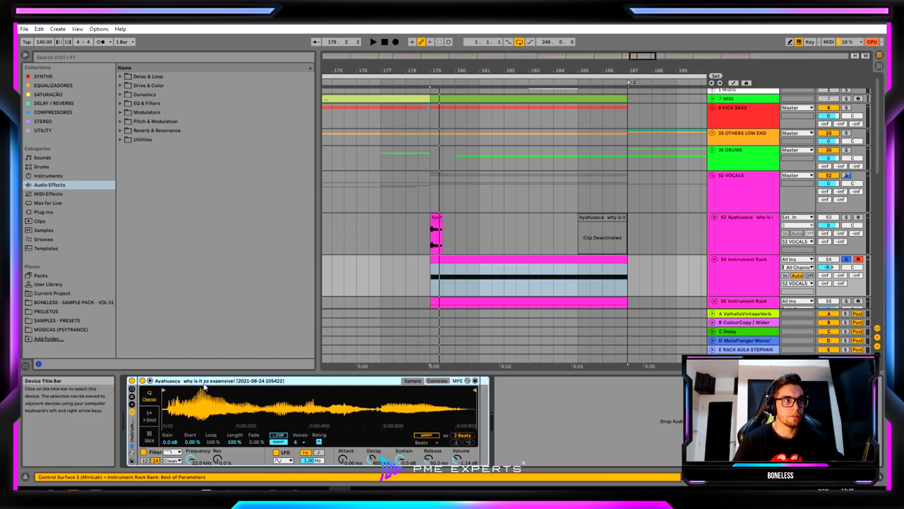
left_click(132, 391)
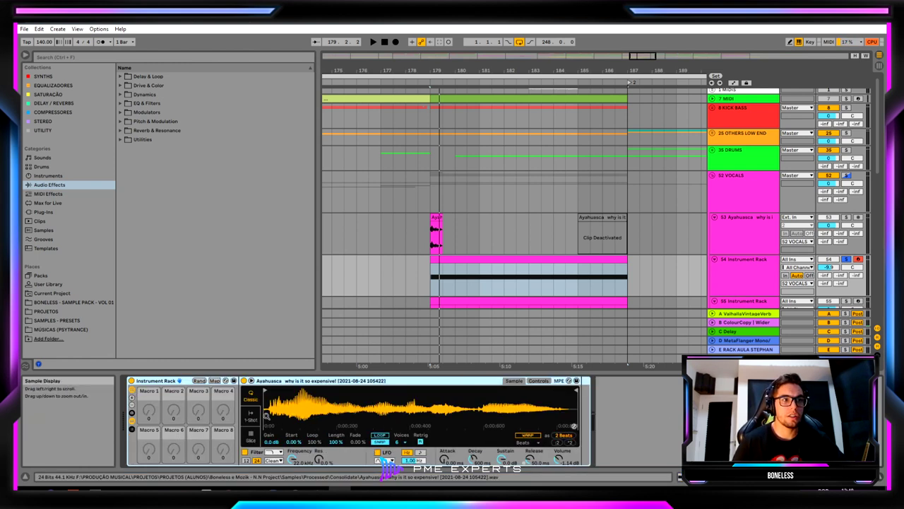
- Enable Loop in Simpler and leave Snap switched on
left_click(380, 435)
left_click(380, 442)
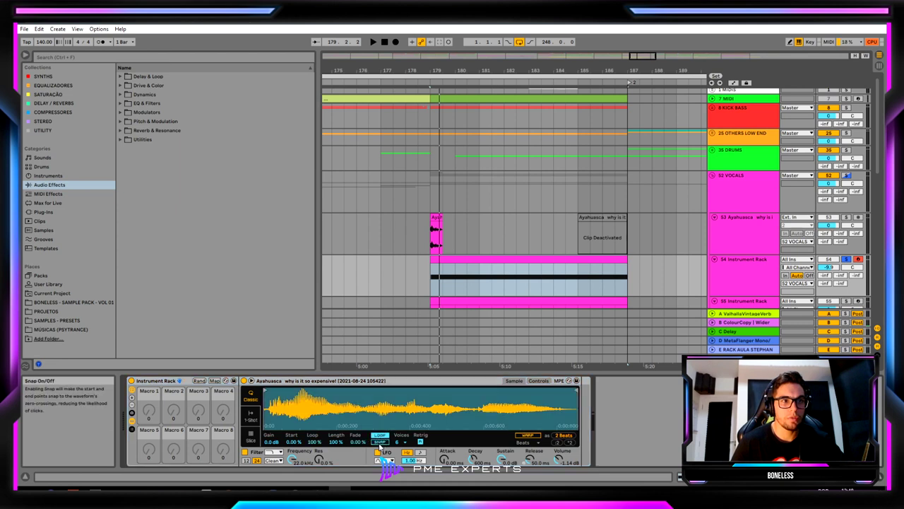
left_click(379, 443)
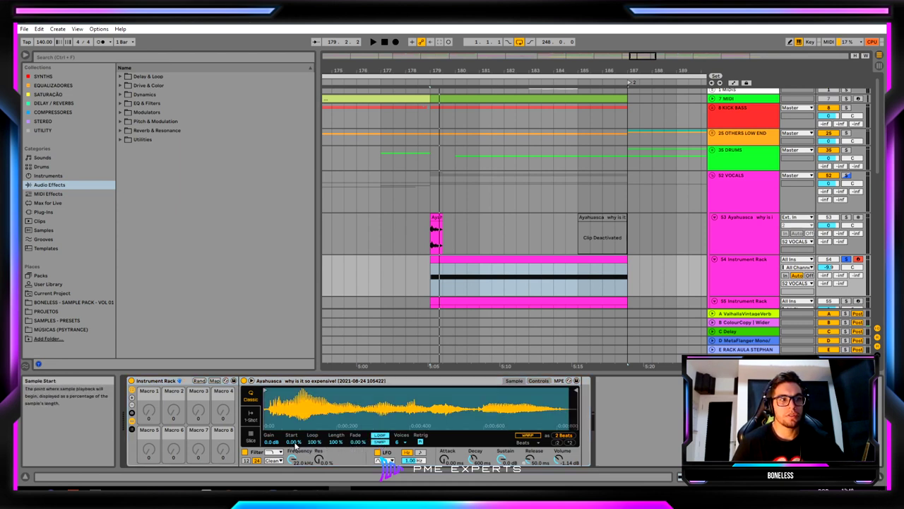
- Audition the sample with Length reduced to 0% while sweeping Start through the waveform and back to 0%
key("a")
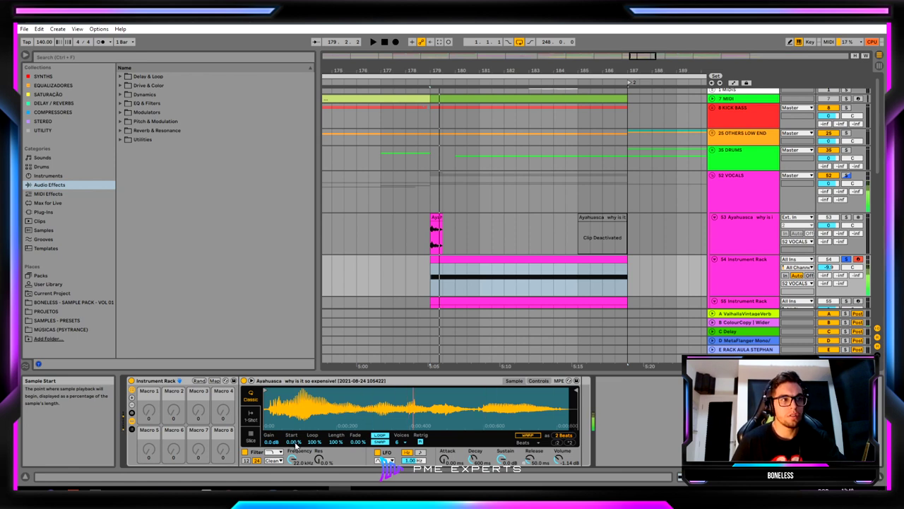
left_click_drag(292, 459, 336, 488)
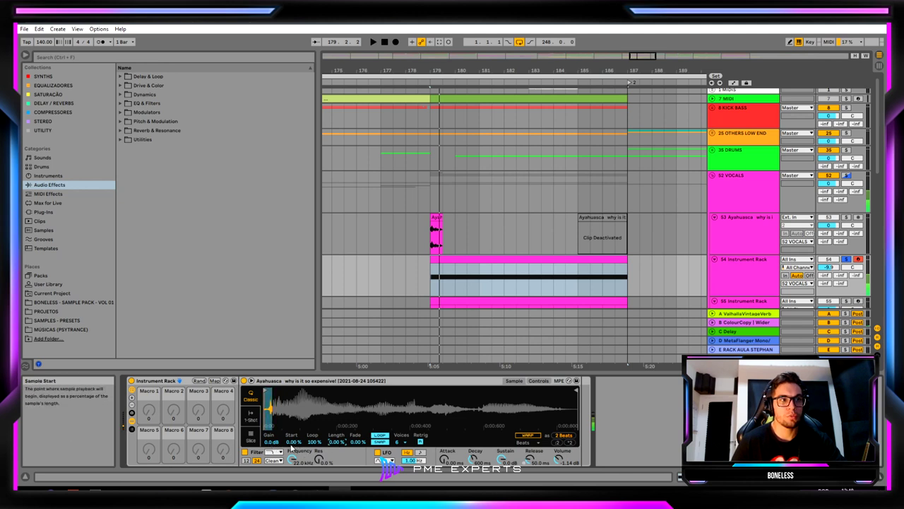
left_click_drag(291, 446, 292, 392)
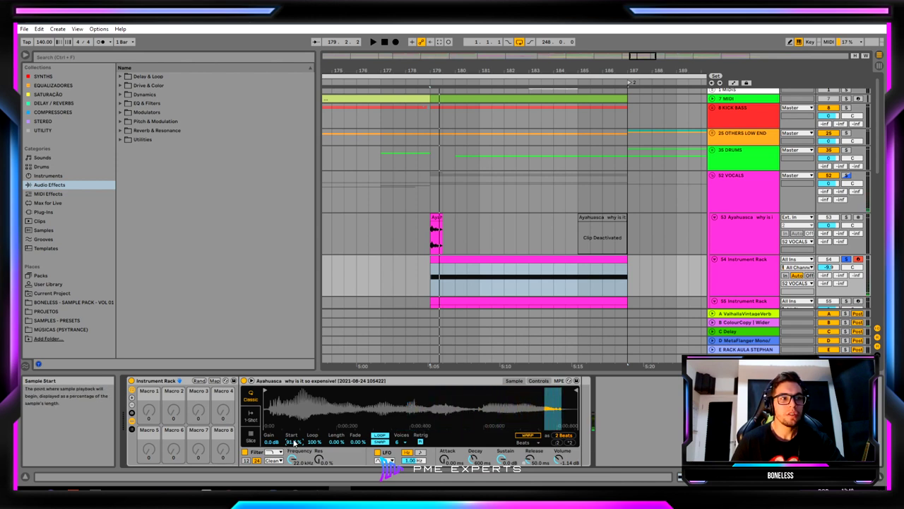
left_click_drag(294, 442, 293, 503)
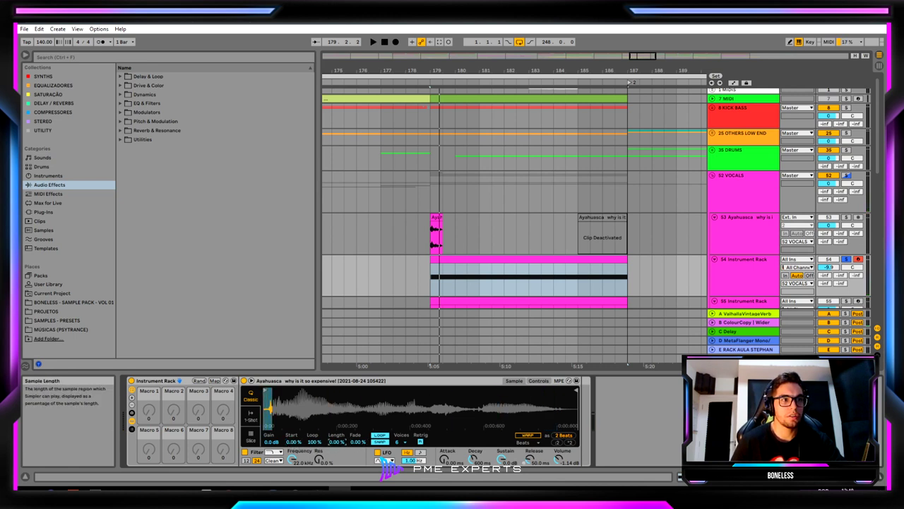
- Set Simpler's Loop to 0% and try longer Length values, ending at about 5.47%
left_click_drag(336, 442, 313, 487)
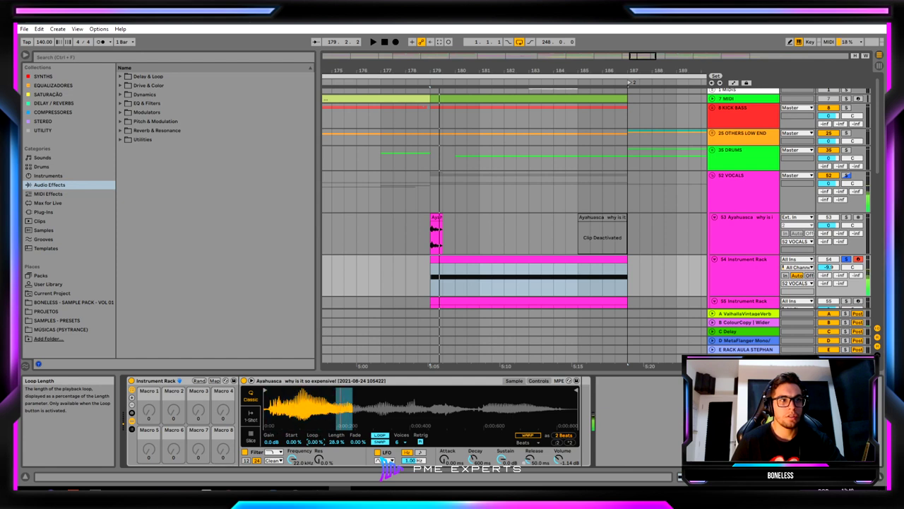
mouse_move(340, 443)
left_mouse_down()
mouse_move(341, 466)
mouse_move(339, 437)
left_mouse_up()
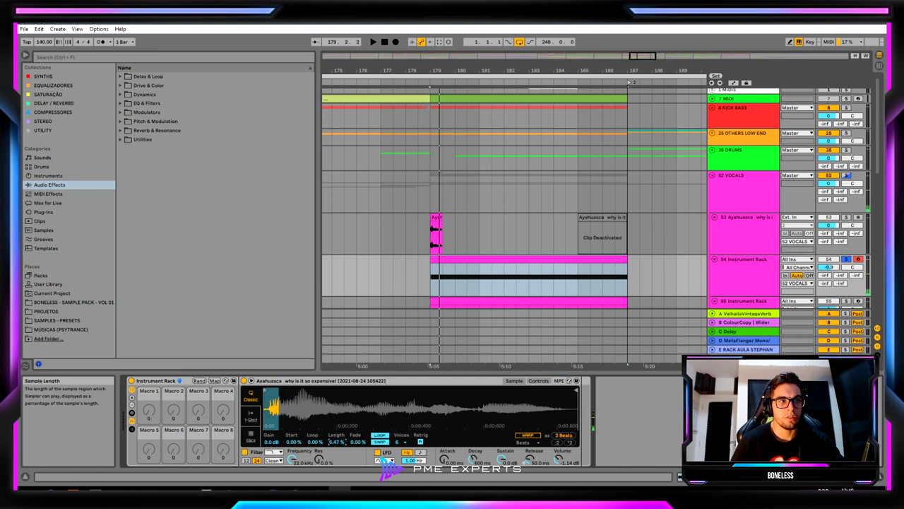
- Map Simpler's sample Length to Macro 1 and turn that macro down to 0%
right_click(338, 440)
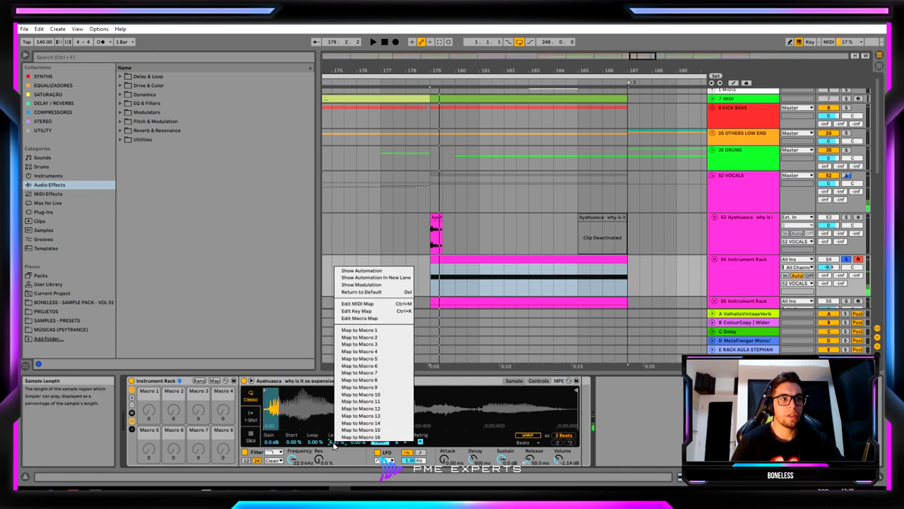
left_click(359, 330)
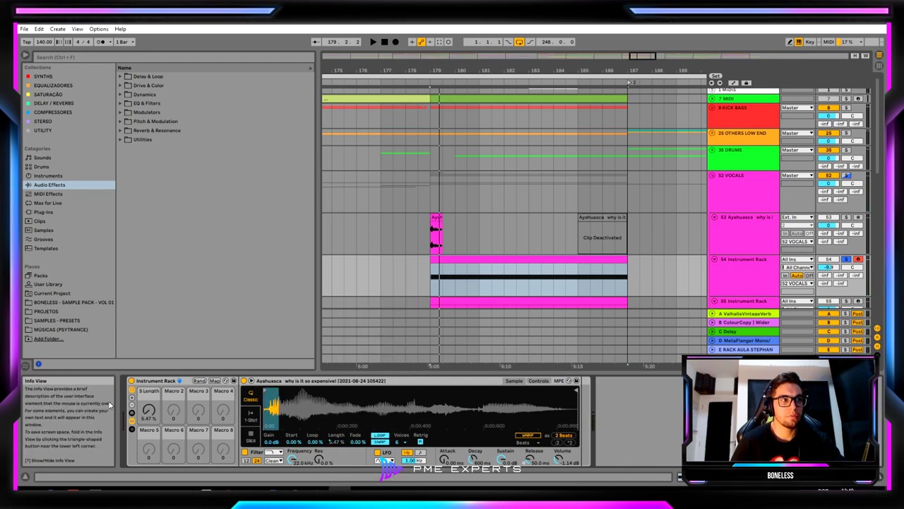
mouse_move(148, 411)
left_mouse_down()
mouse_move(148, 382)
mouse_move(149, 409)
left_mouse_up()
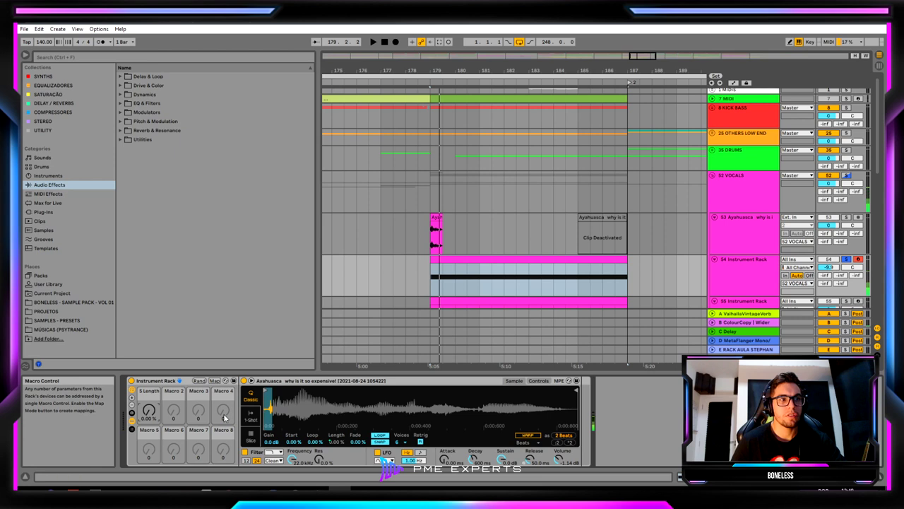
- Map Simpler's sample Start to Macro 2 and, with S Length raised to 79.5%, set Loop to 100%
right_click(300, 427)
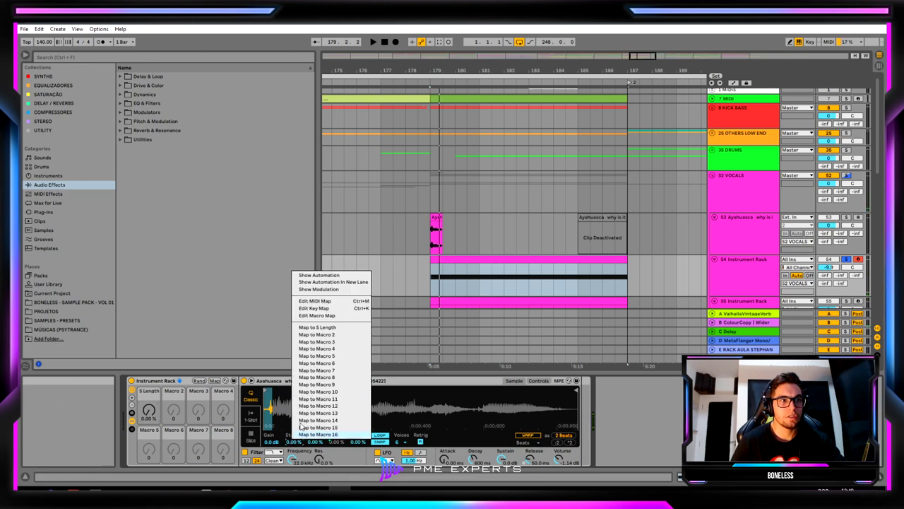
left_click(335, 336)
mouse_move(173, 410)
left_mouse_down()
mouse_move(173, 385)
mouse_move(156, 417)
mouse_move(174, 424)
mouse_move(174, 437)
mouse_move(148, 424)
mouse_move(148, 438)
mouse_move(149, 406)
left_mouse_up()
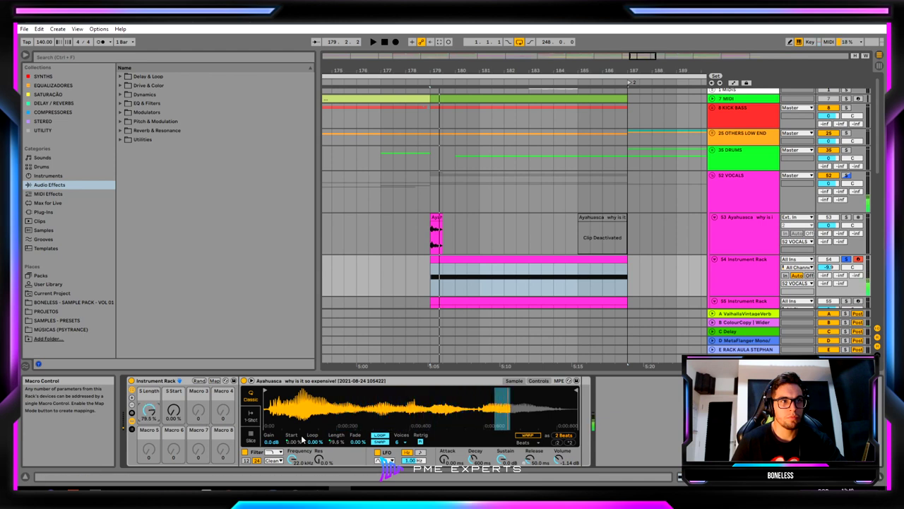
left_click_drag(312, 441, 312, 409)
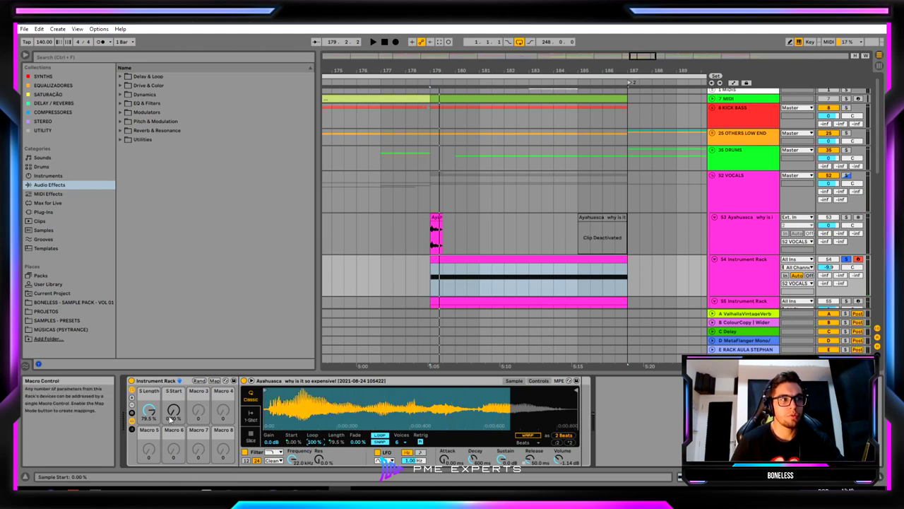
- Audition the loop by sweeping the S Length and S Start macros, ending at 0% Length and about 2.36% Start
mouse_move(149, 410)
left_mouse_down()
mouse_move(149, 459)
mouse_move(174, 409)
mouse_move(173, 337)
left_mouse_up()
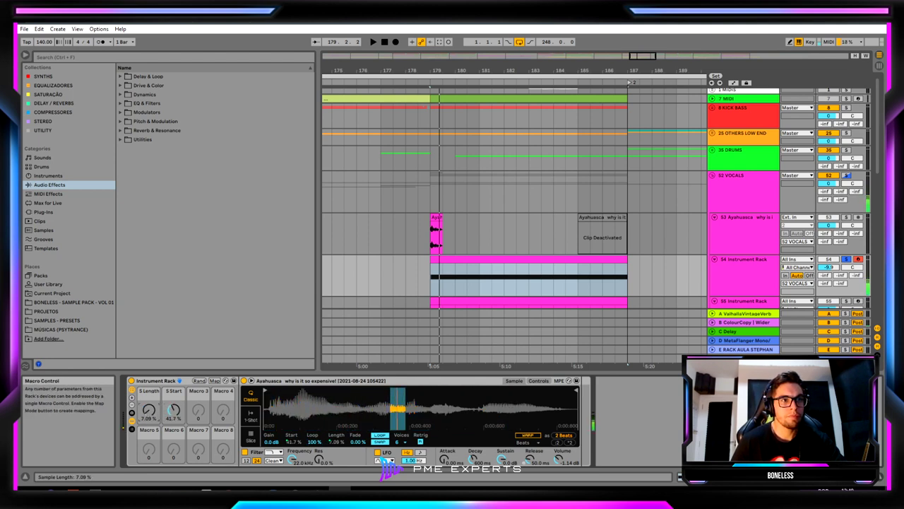
left_click_drag(149, 410, 168, 473)
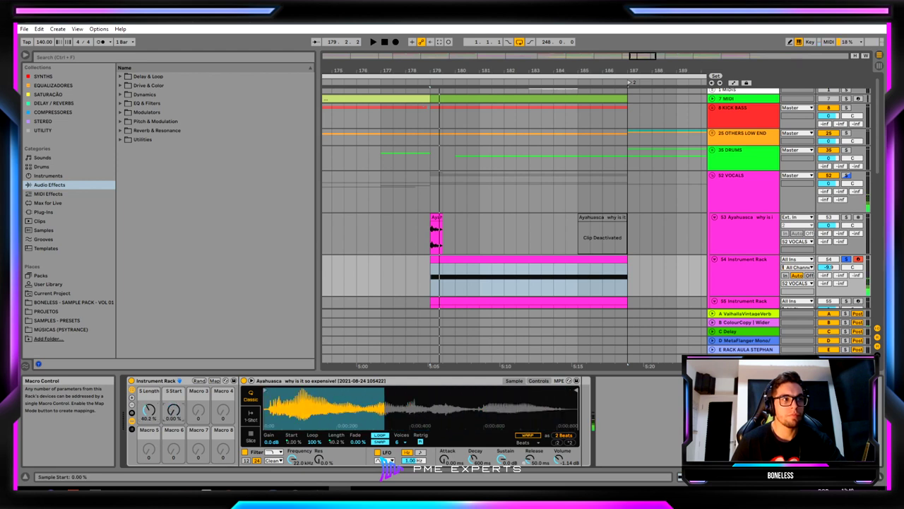
left_click_drag(155, 411, 155, 459)
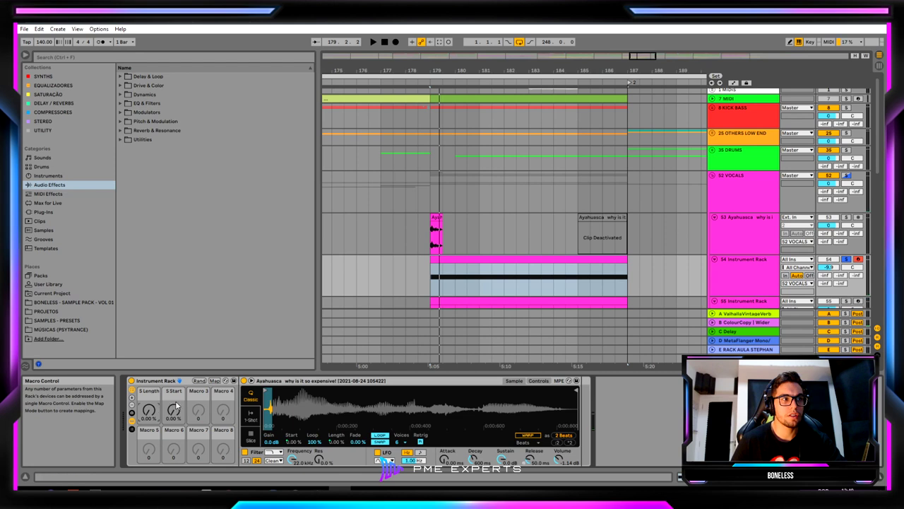
mouse_move(176, 405)
left_mouse_down()
mouse_move(175, 392)
mouse_move(173, 413)
left_mouse_up()
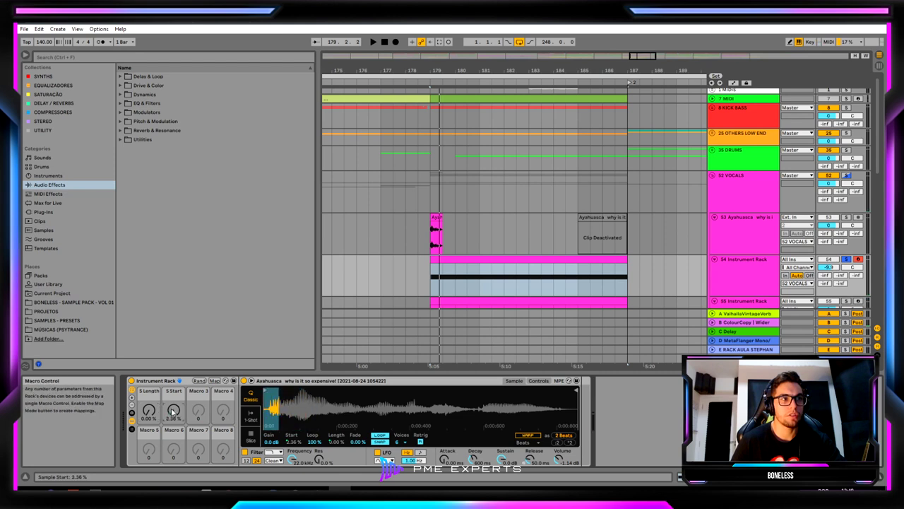
- Load EchoBoy from the DELAY / REVERBS collection onto the 54 Instrument Rack track and move its window clear
left_click(62, 104)
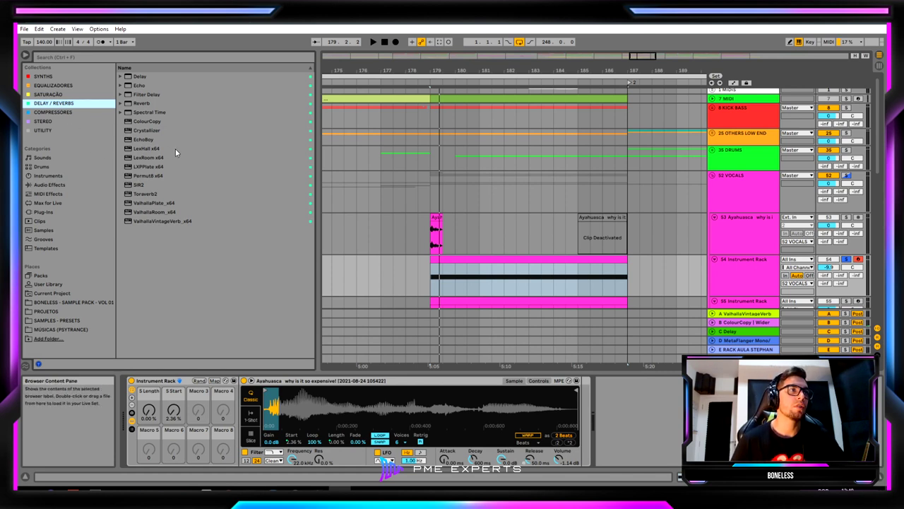
double_click(144, 140)
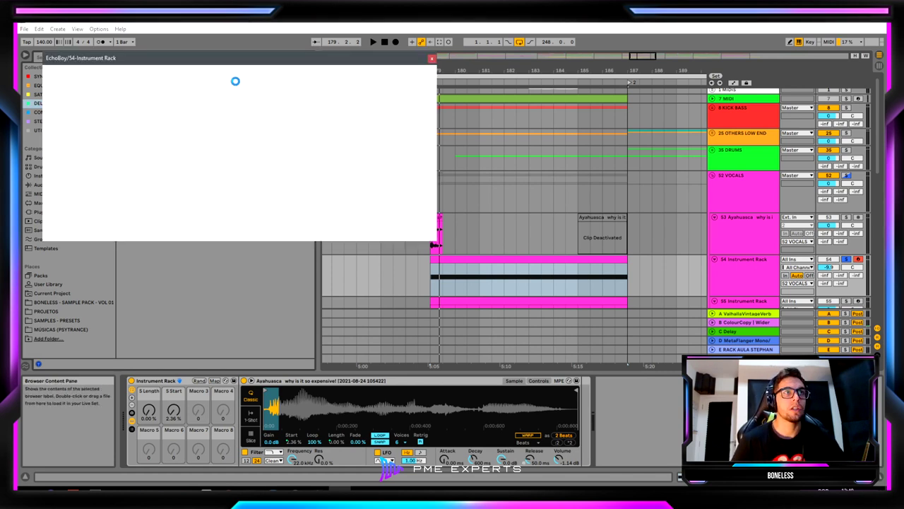
left_click_drag(248, 61, 396, 208)
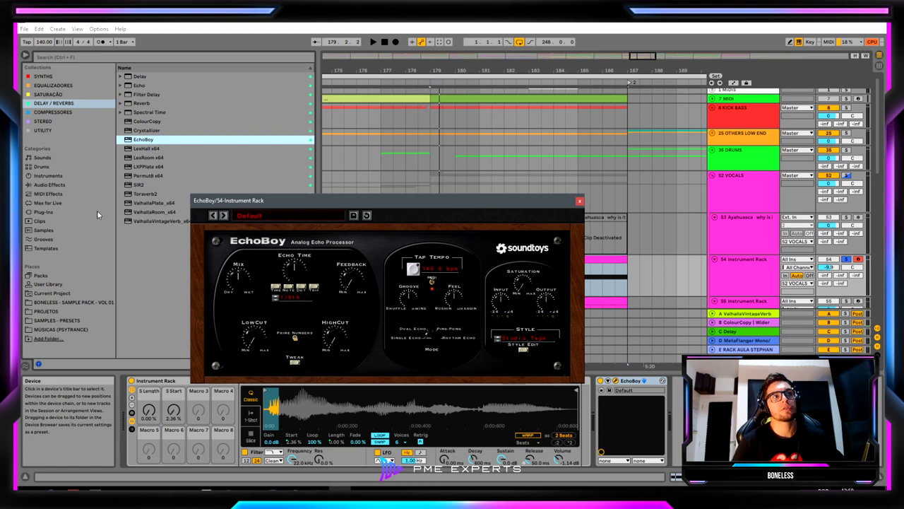
- Step forward through EchoBoy's presets while auditioning them and choose Dual Revox Delays
left_click(225, 215)
left_click(225, 215)
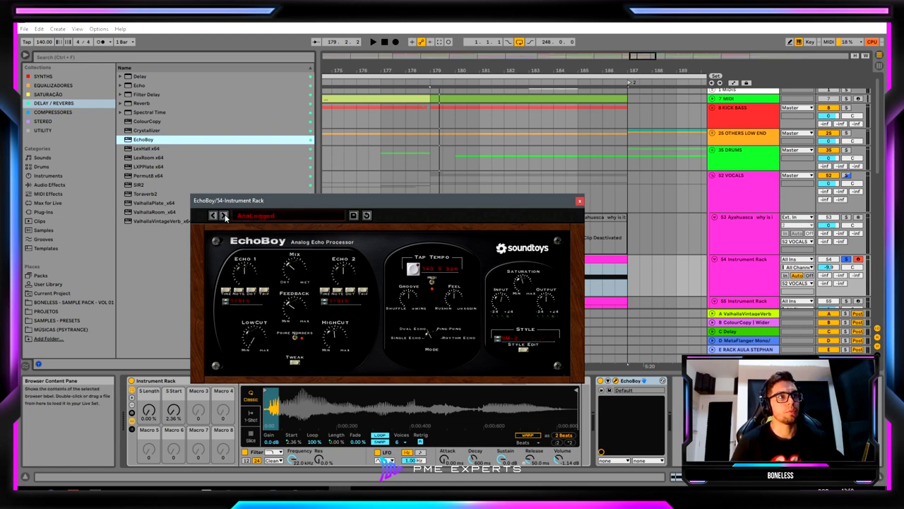
key("space")
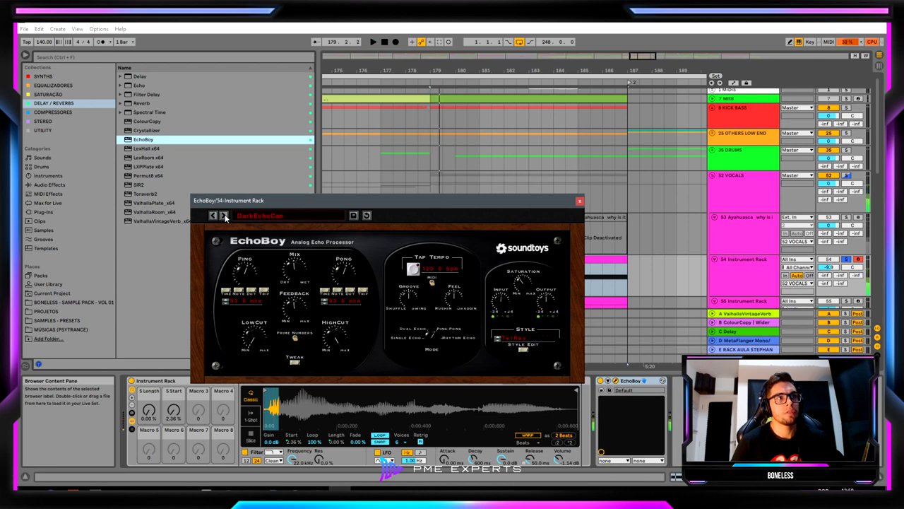
left_click(225, 216)
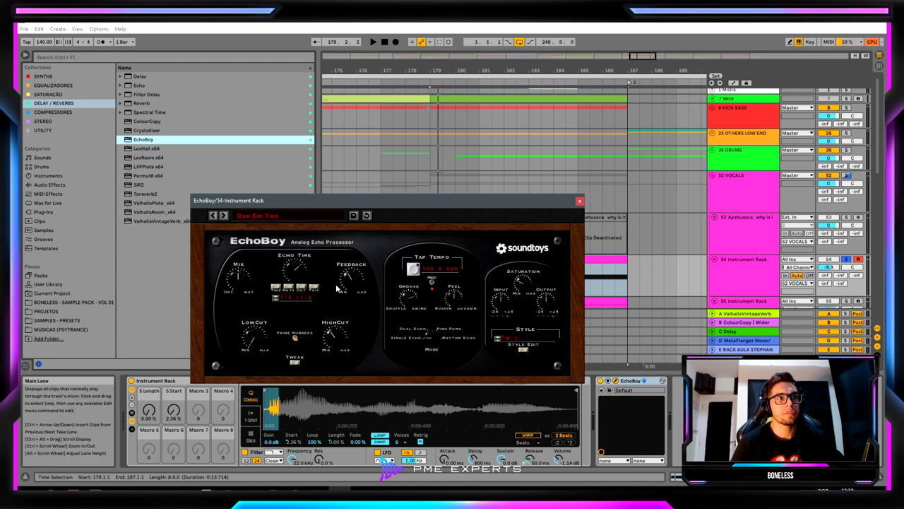
left_click(224, 216)
left_click(224, 216)
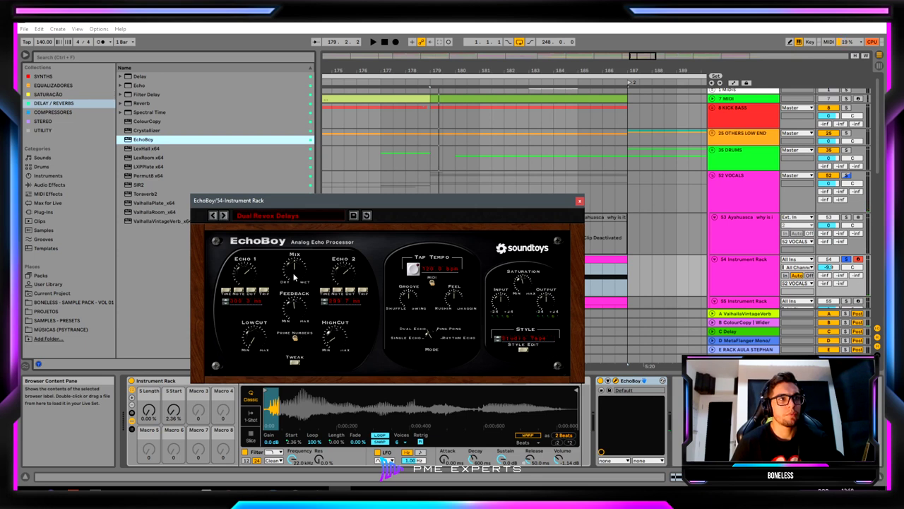
- Reduce EchoBoy's Mix during playback and close the plug-in window
key("space")
left_click_drag(294, 277, 285, 300)
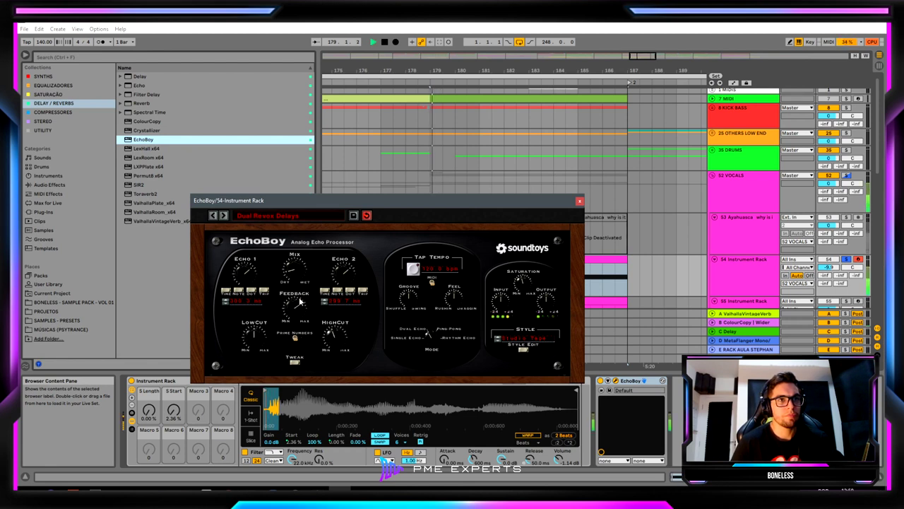
left_click(580, 202)
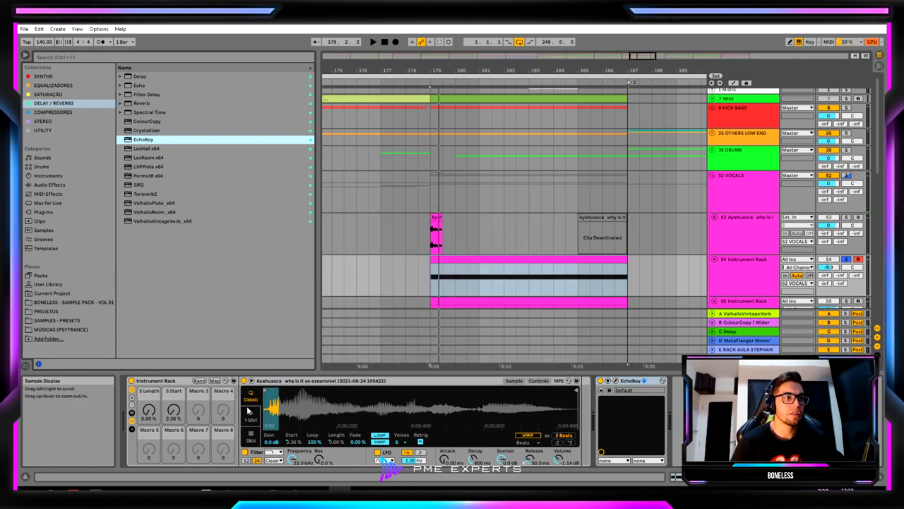
- Audition the echoed vocal by sweeping both macros, returning S Length to 0% and S Start to 0.79%
left_click(154, 415)
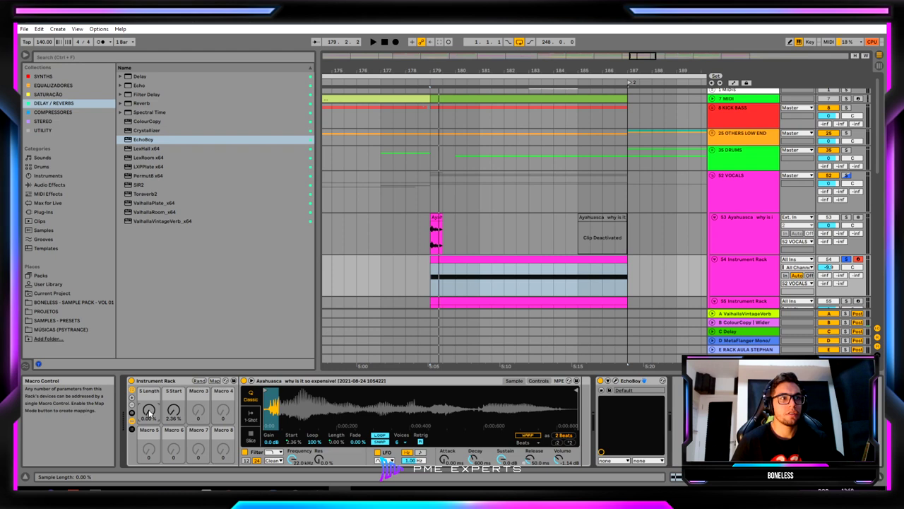
mouse_move(150, 412)
left_mouse_down()
mouse_move(150, 401)
mouse_move(150, 409)
mouse_move(174, 402)
mouse_move(175, 346)
left_mouse_up()
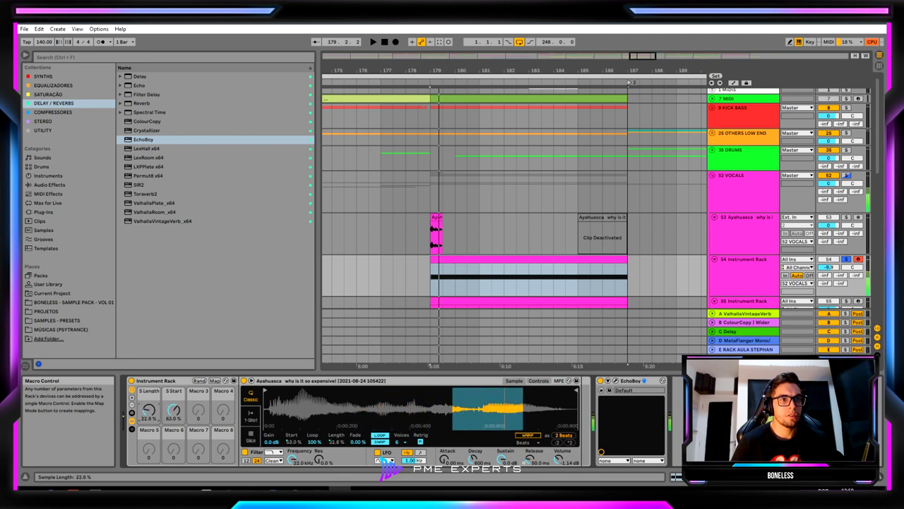
left_click_drag(148, 410, 148, 401)
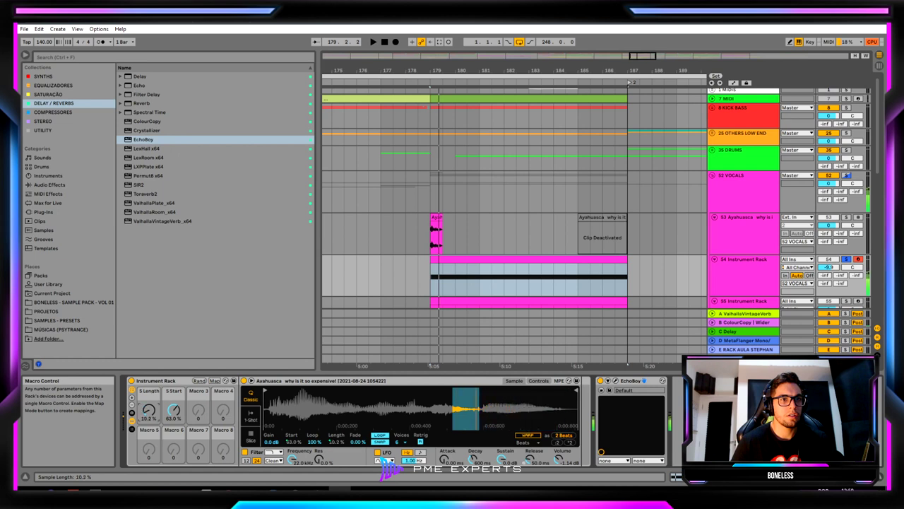
mouse_move(174, 410)
left_mouse_down()
mouse_move(174, 394)
mouse_move(173, 463)
mouse_move(174, 401)
mouse_move(174, 411)
left_mouse_up()
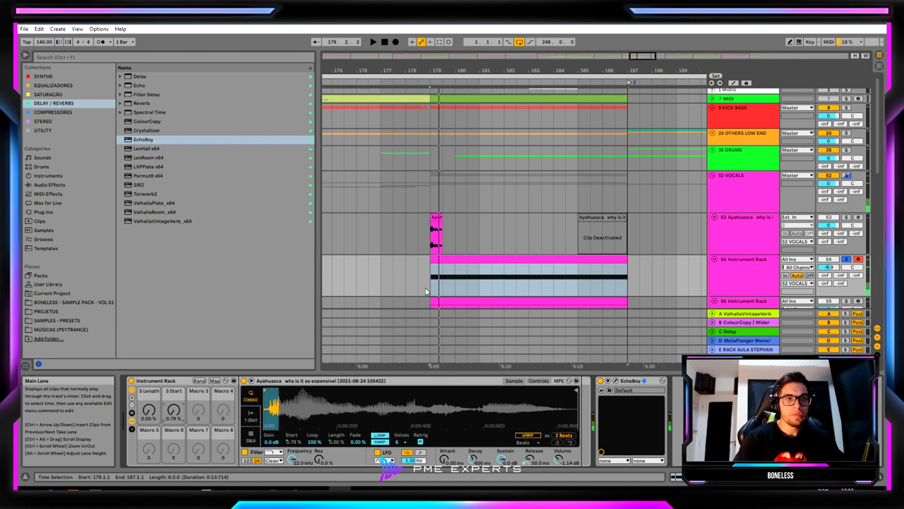
- Show automation and draw a rising S Start curve over the track 54 clip, from bar 179 to 100% near bar 185
key("a")
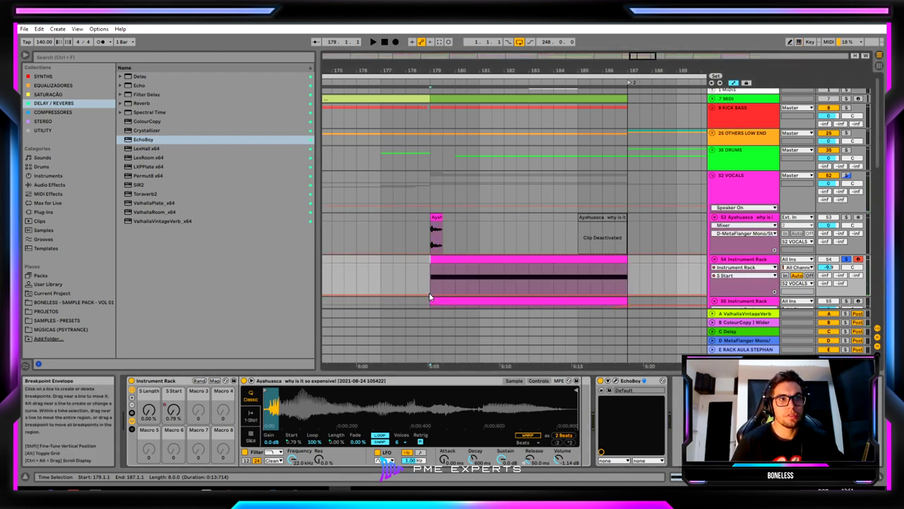
key("space")
left_click_drag(437, 297, 578, 265)
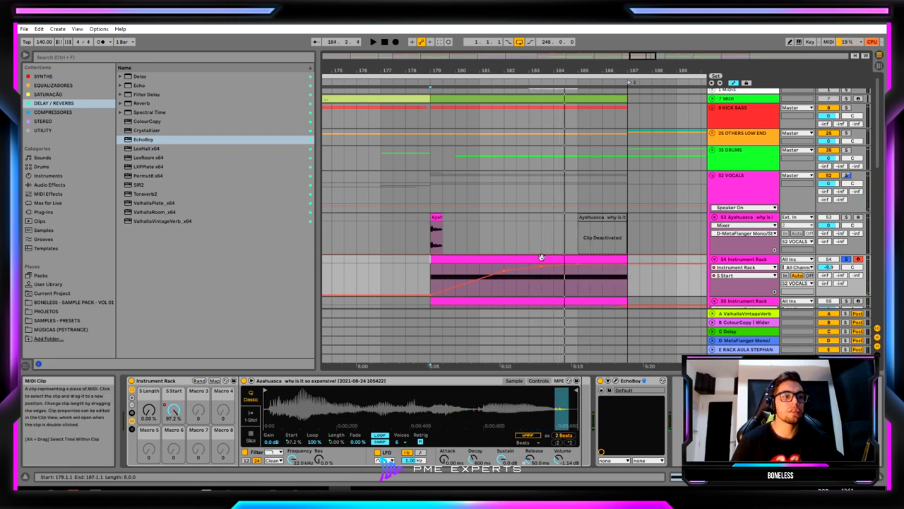
- Draw S Length automation on track 54 that stays at 0% until mid-clip and rises to about 68.5% near bar 185
key("space")
left_click(149, 410)
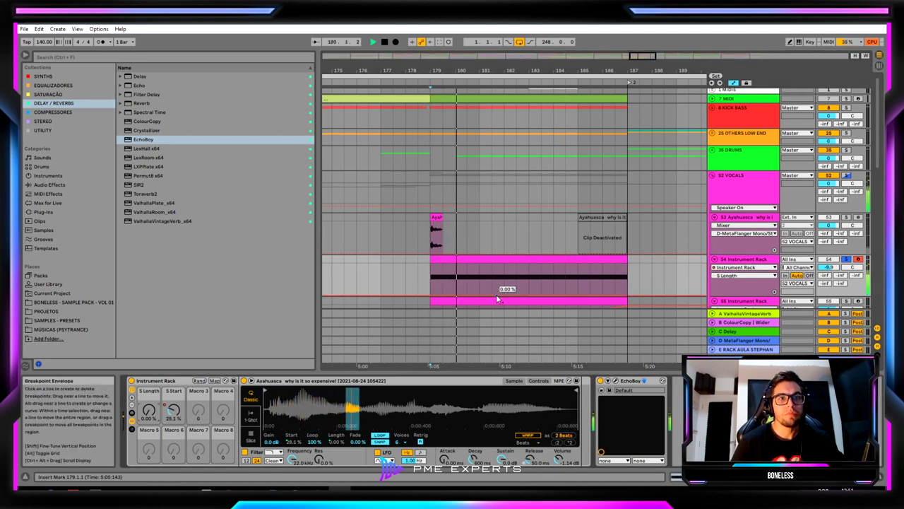
left_click(498, 297)
left_click_drag(505, 297, 570, 272)
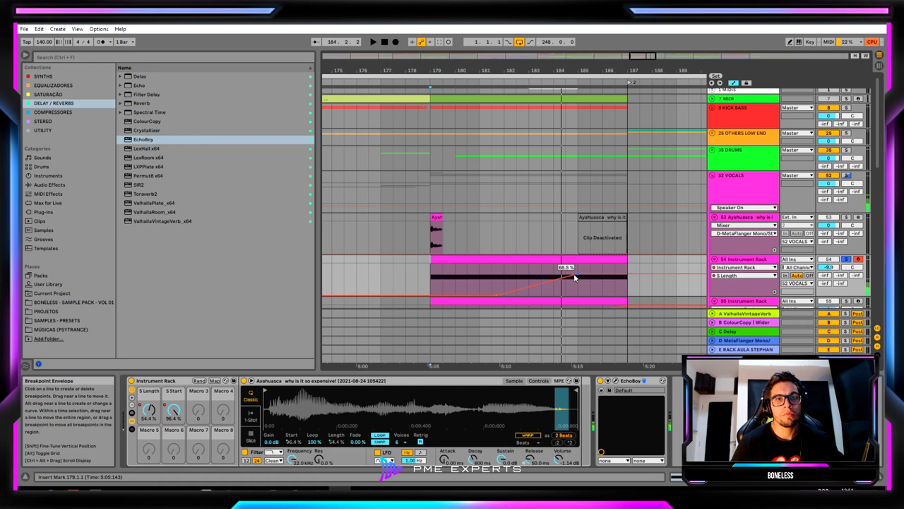
- Play the track 54 clip and raise the track's send to B ColourCopy | Wider to about -15.6 dB
left_click(442, 259)
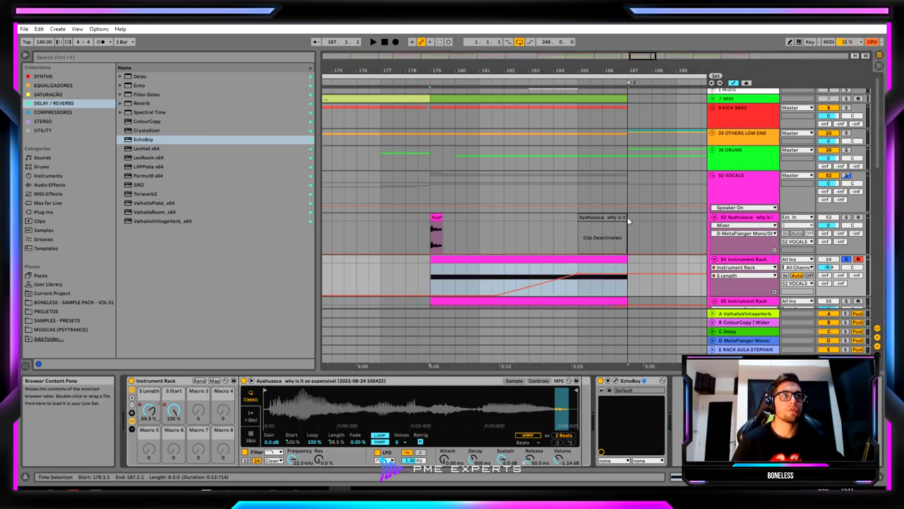
left_click(829, 284)
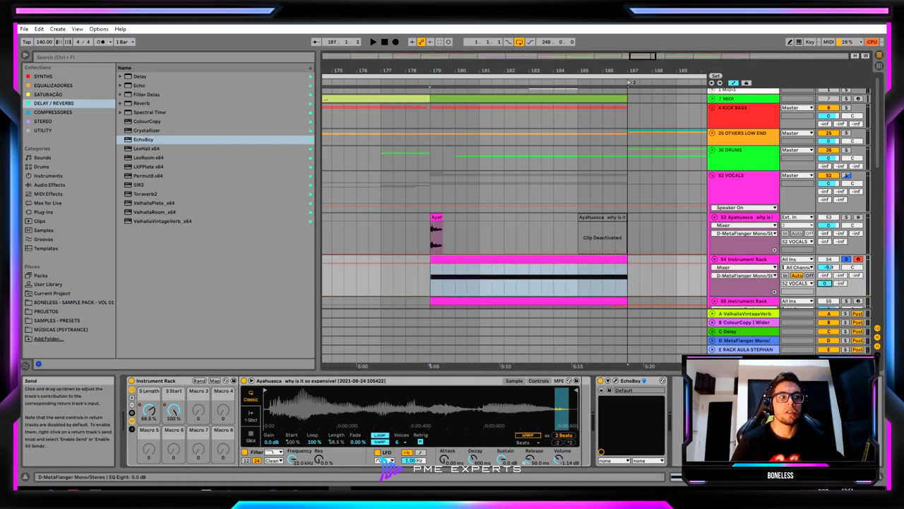
left_click(840, 283)
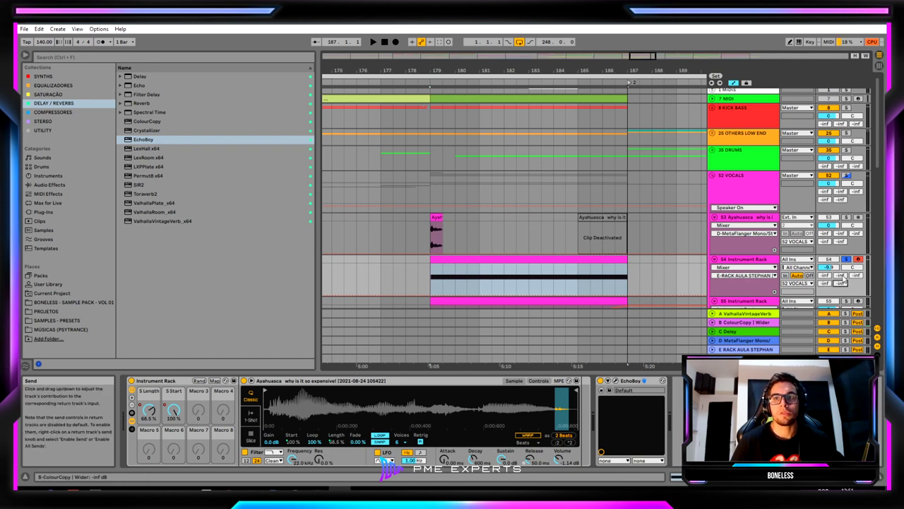
key("space")
left_click_drag(840, 276, 840, 239)
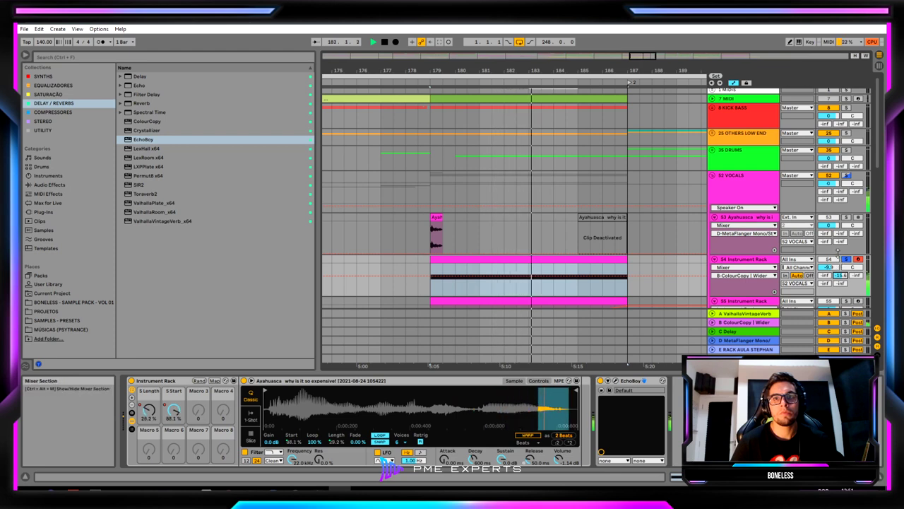
key("space")
- Turn off solo on the 54 Instrument Rack track, deactivate the track and place the start position just after bar 177
left_click(846, 260)
left_click(829, 259)
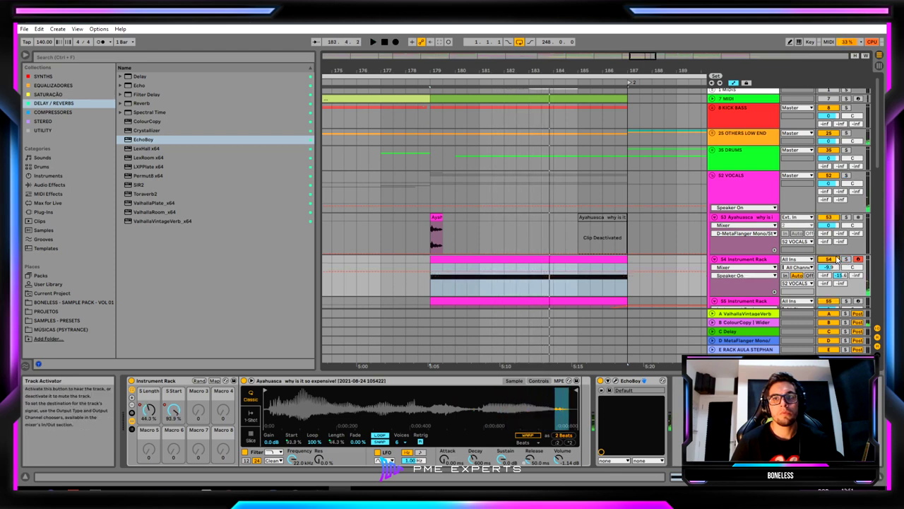
left_click(396, 272)
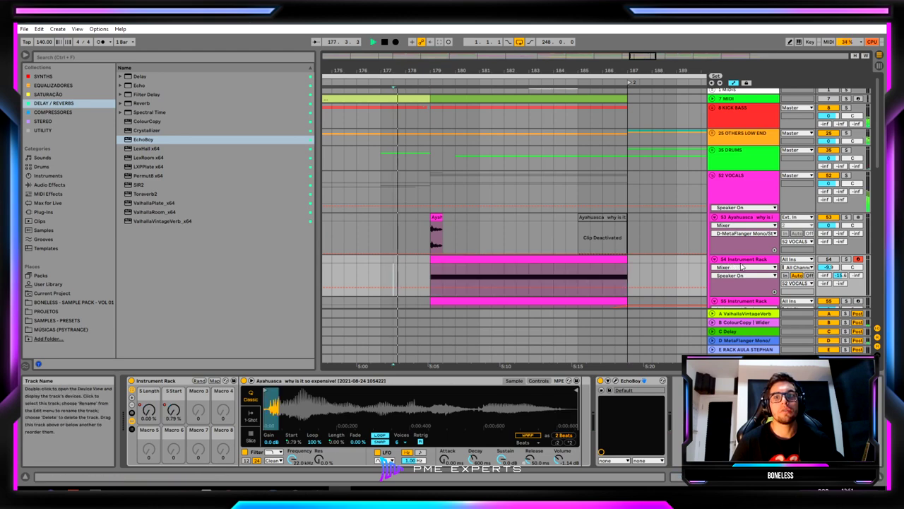
- Open the 55 Instrument Rack track and listen to its START automation in the full mix
scroll(789, 264, "down", 3)
left_click(769, 200)
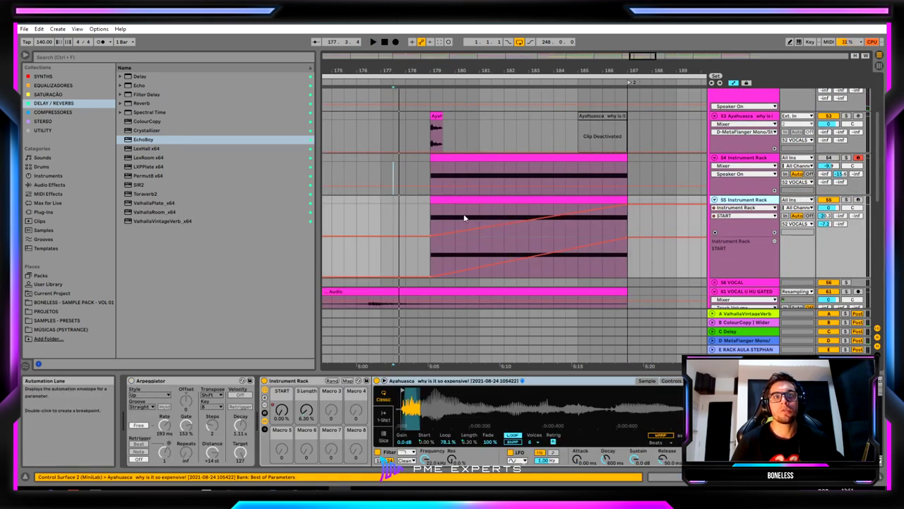
key("space")
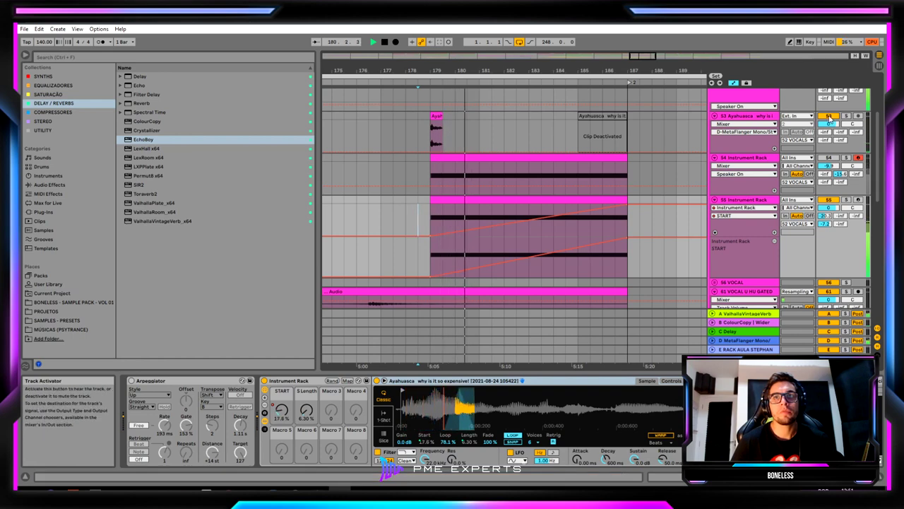
left_click(753, 197)
left_click(754, 200)
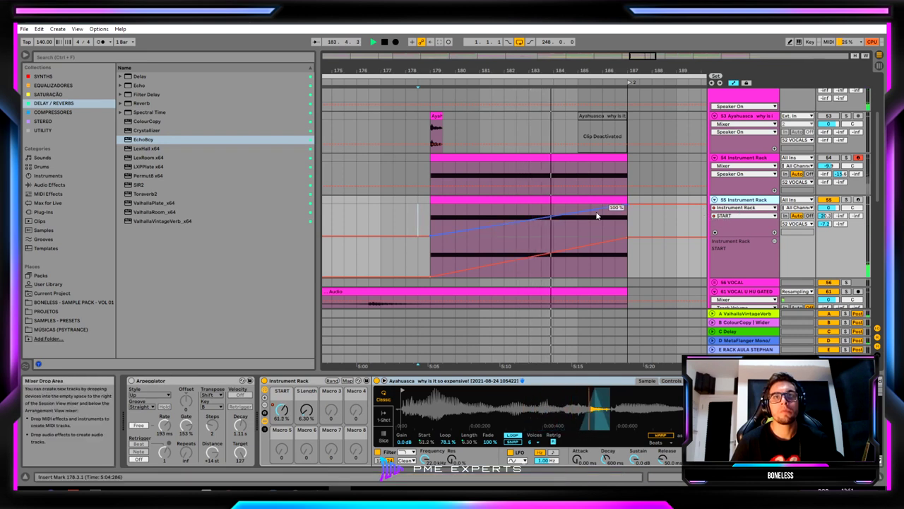
- Select the clip on the 54 Instrument Rack track in a wider view of the arrangement
left_click_drag(612, 72, 569, 69)
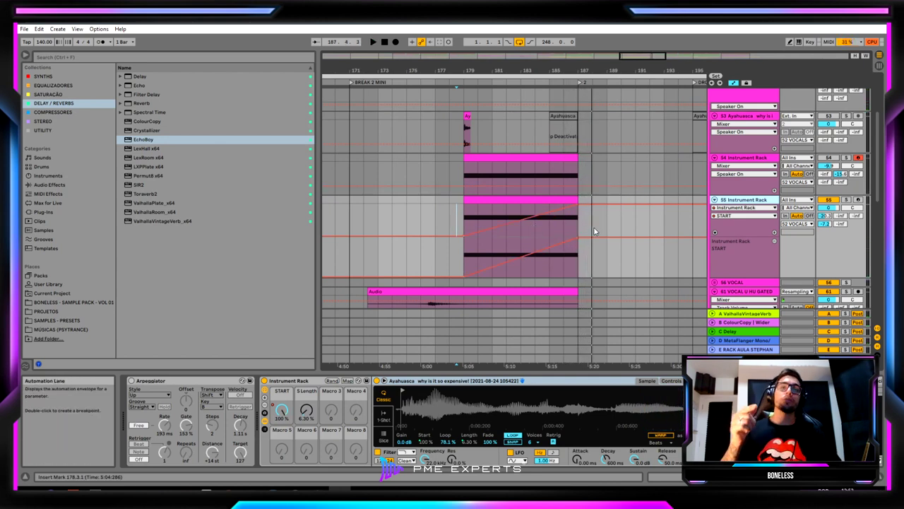
left_click(542, 159)
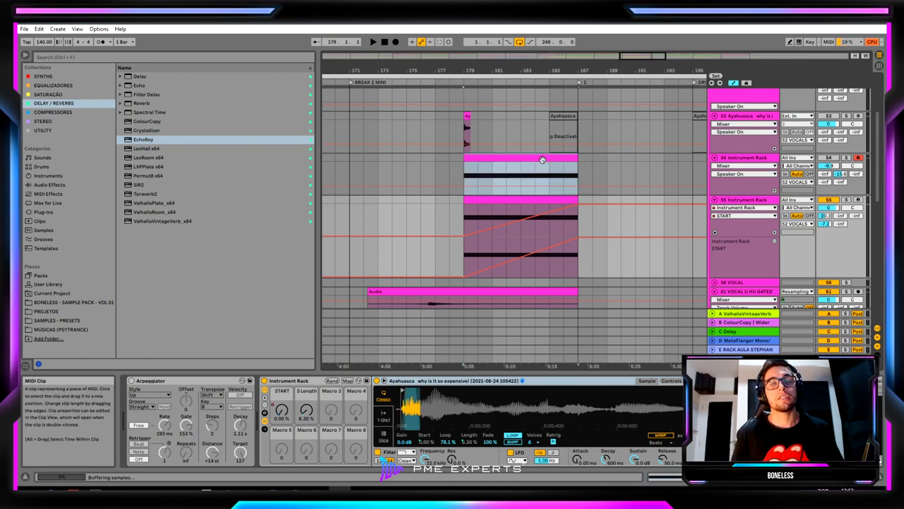